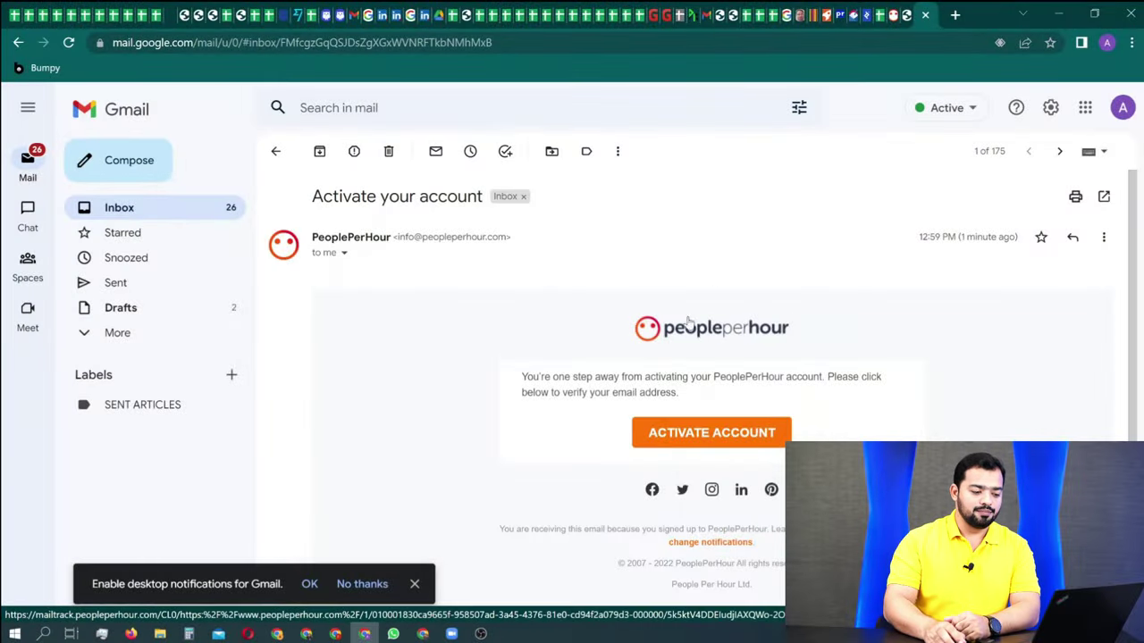
# Activate the PeoplePerHour account from the verification email.
pyautogui.scroll(-2, 688, 324)
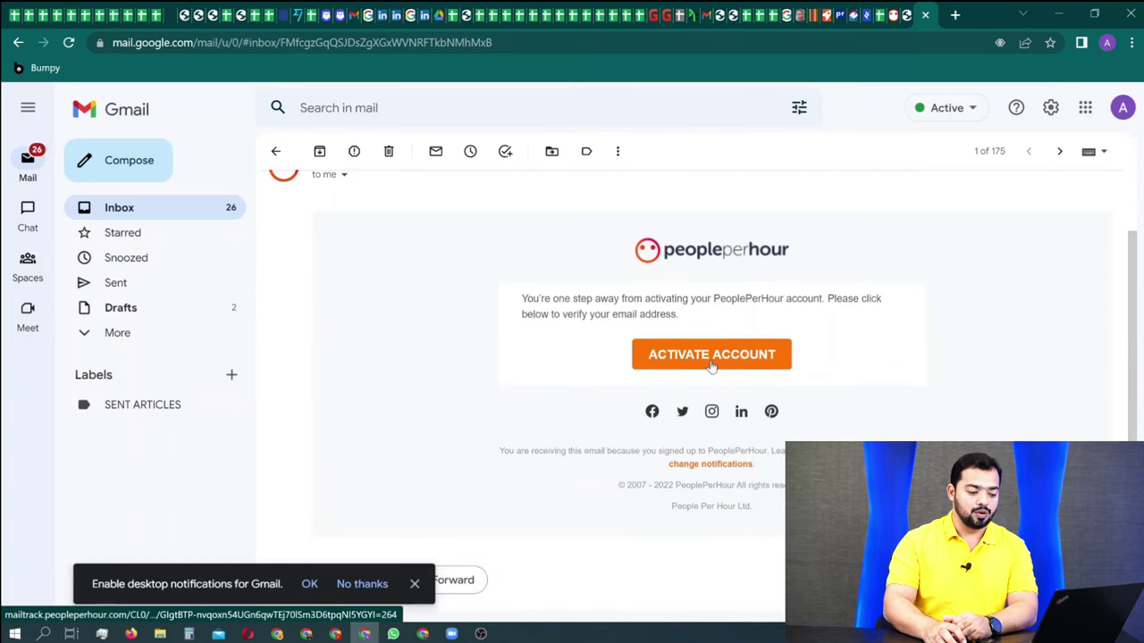
pyautogui.click(711, 358)
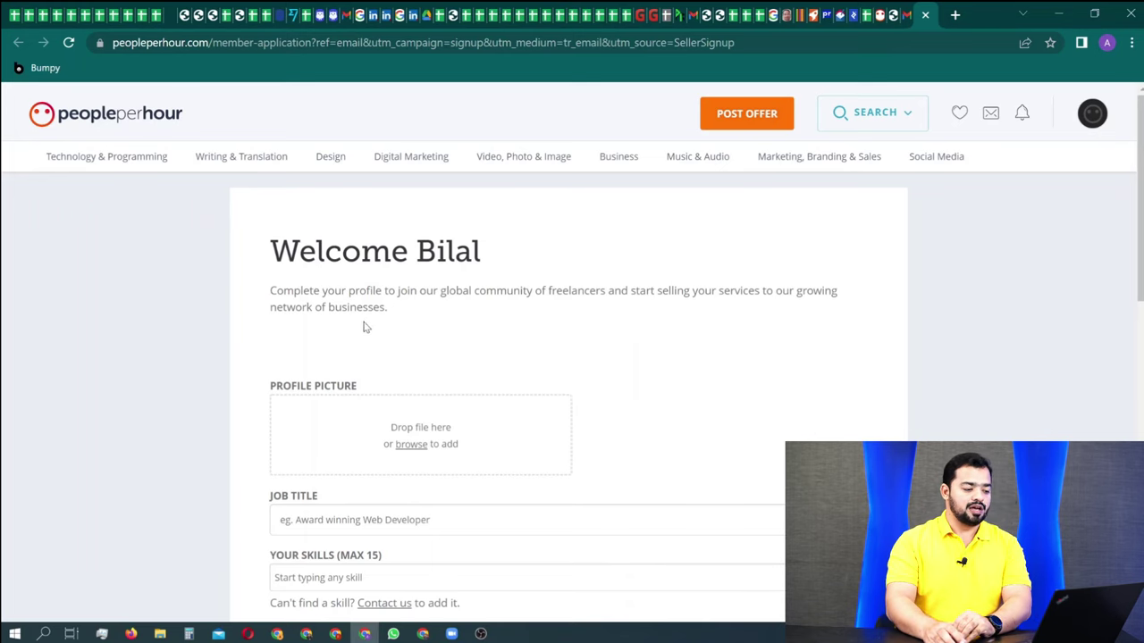
# Enter "Guest Posting Expert" as the job title in the freelancer application.
pyautogui.scroll(-1, 498, 332)
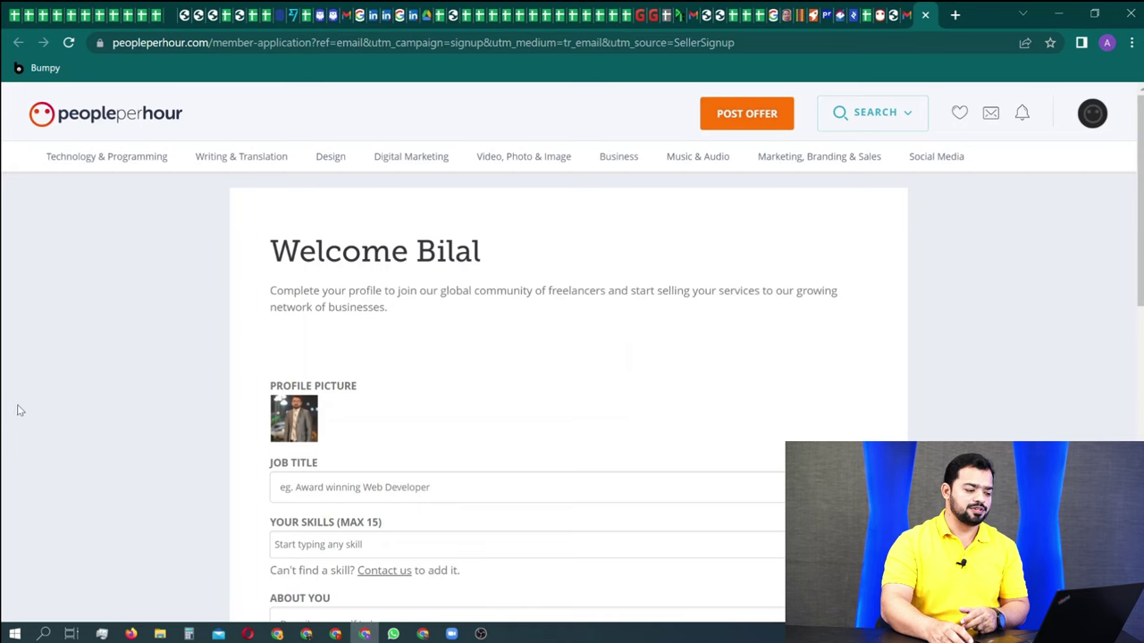
pyautogui.scroll(-1, 569, 402)
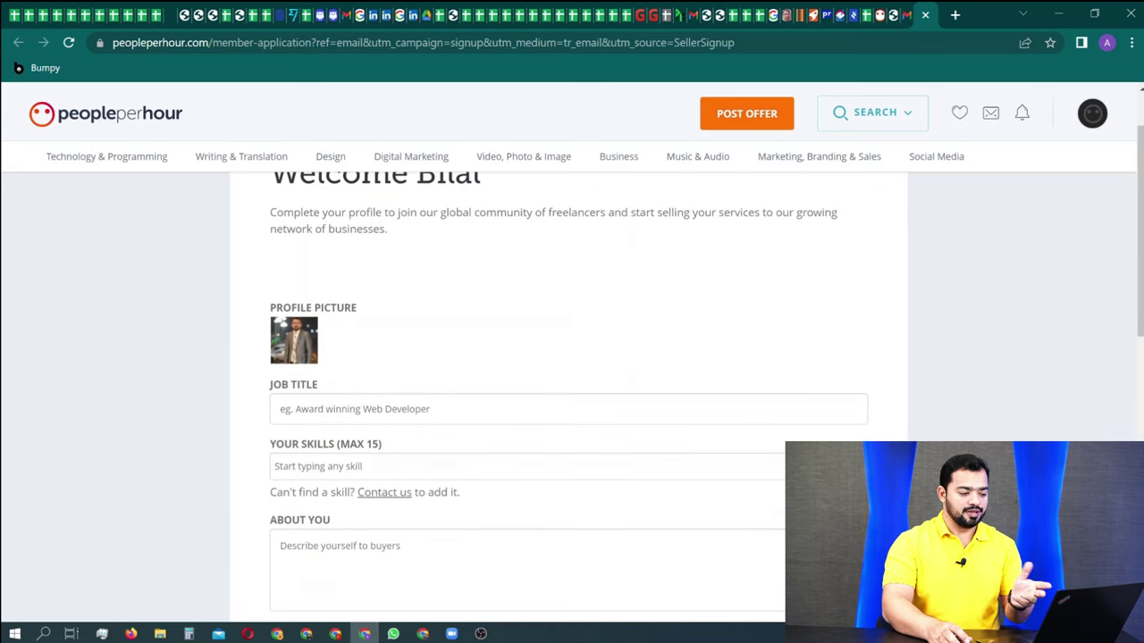
pyautogui.scroll(2, 311, 380)
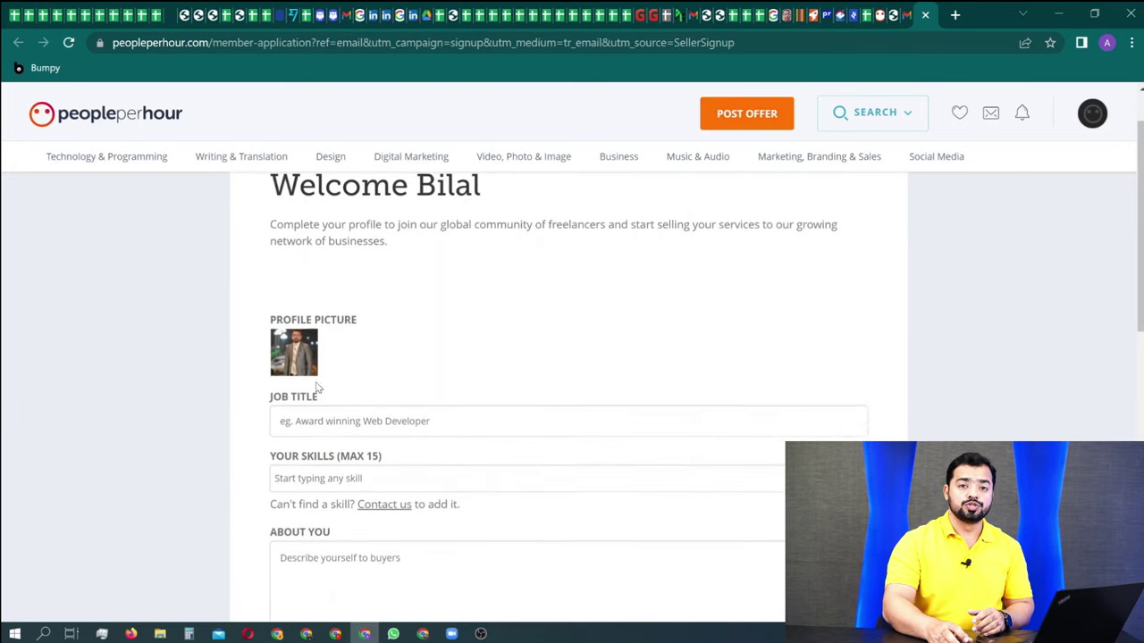
pyautogui.scroll(-2, 311, 380)
pyautogui.moveTo(302, 333)
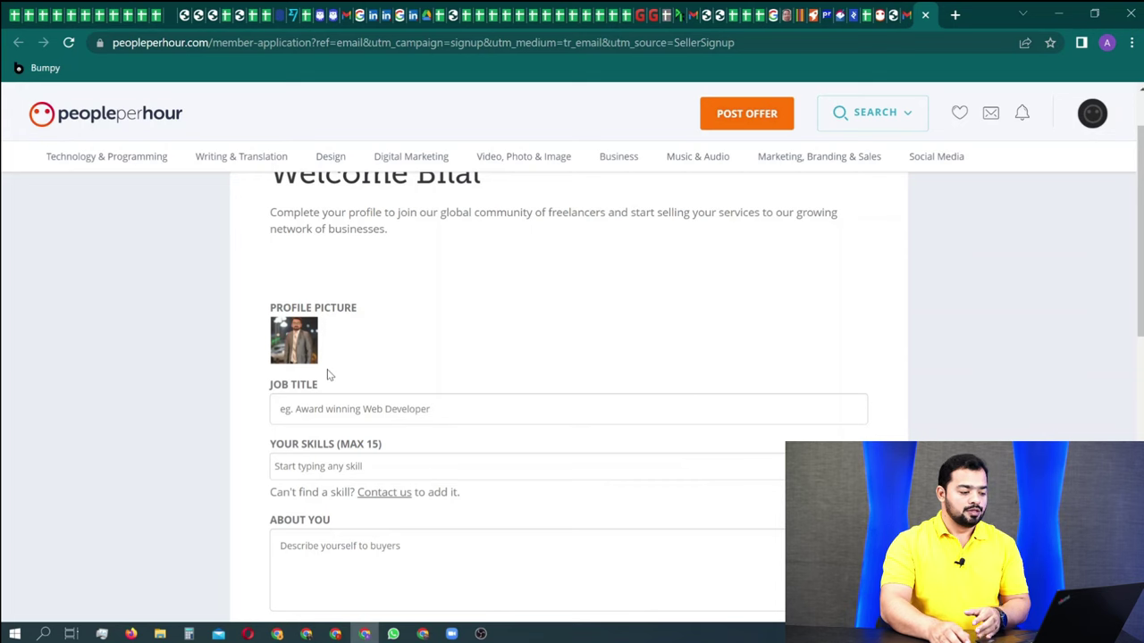
pyautogui.scroll(-2, 343, 393)
pyautogui.scroll(1, 348, 320)
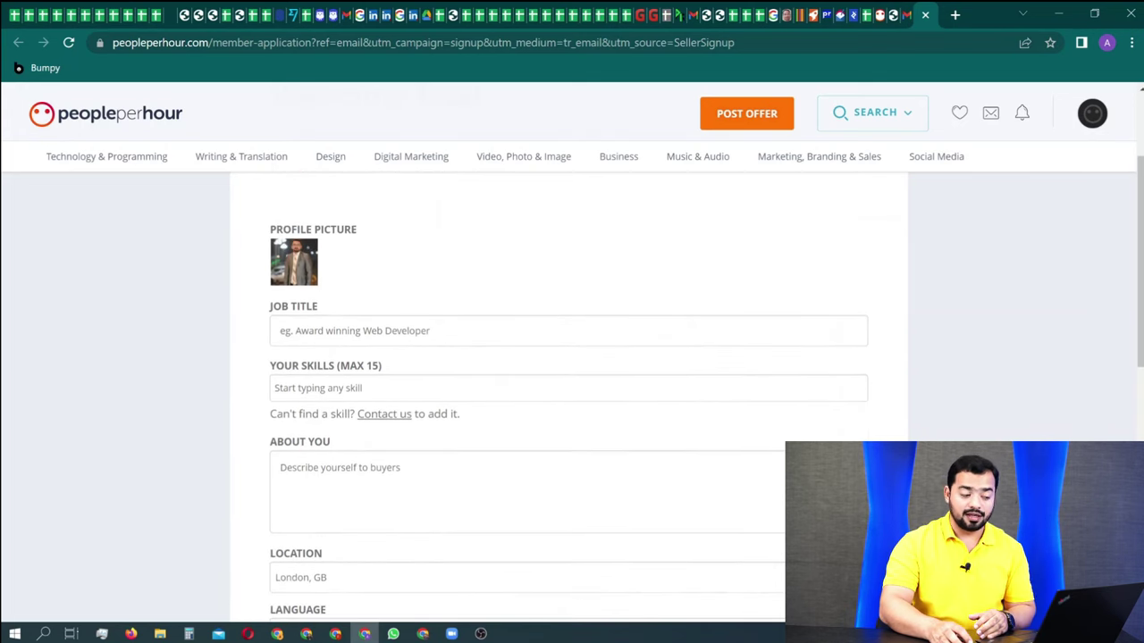
pyautogui.click(368, 332)
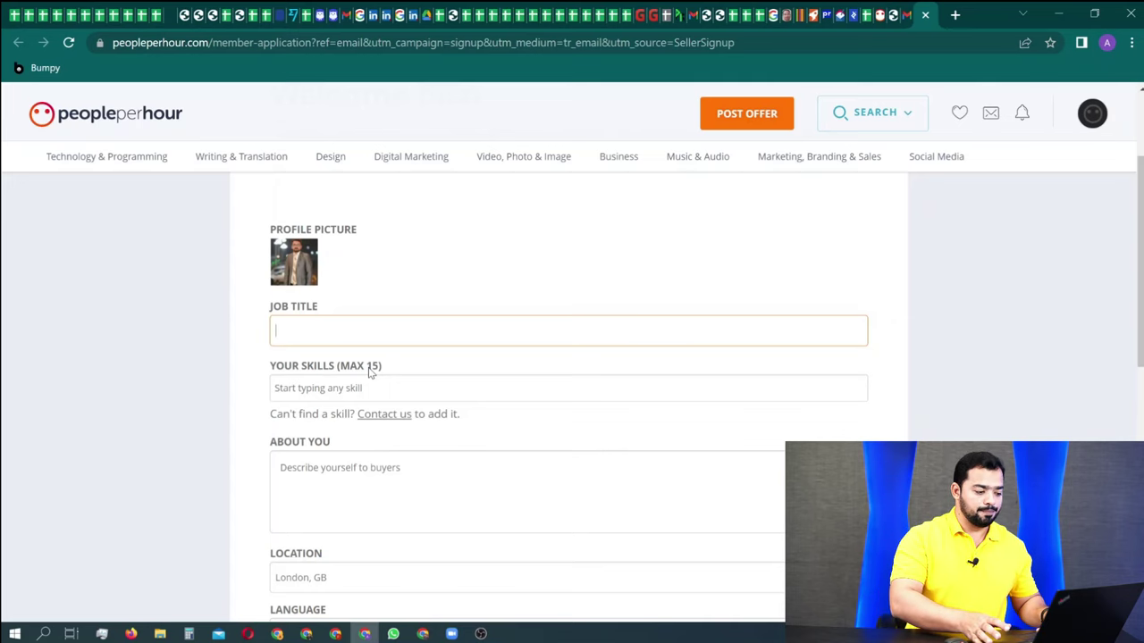
pyautogui.write('Gue')
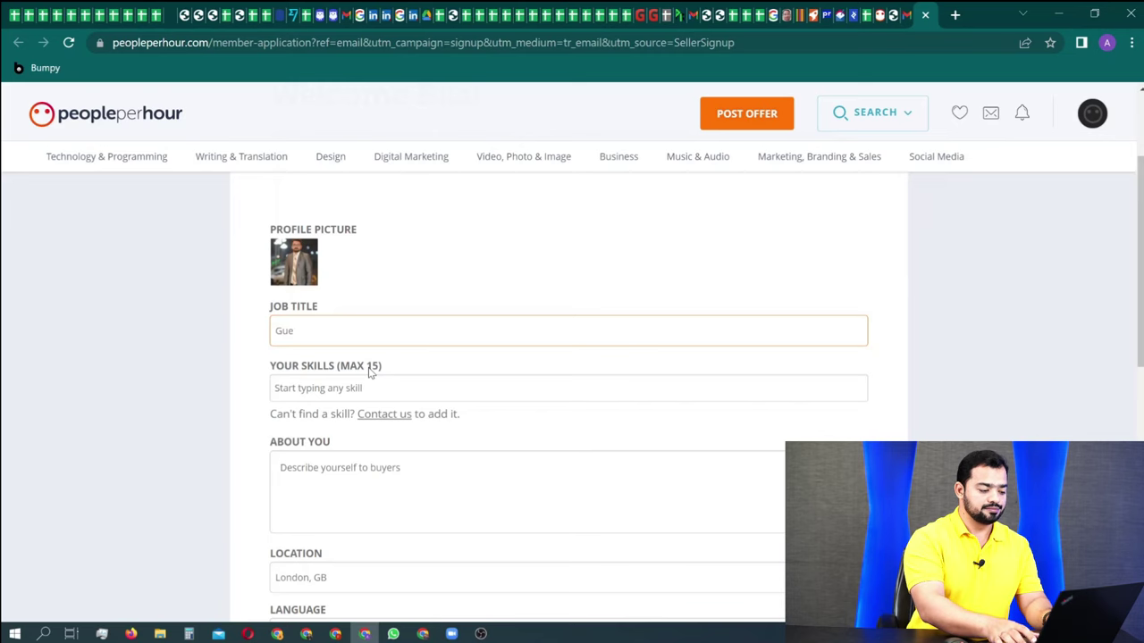
pyautogui.press('BackSpace')
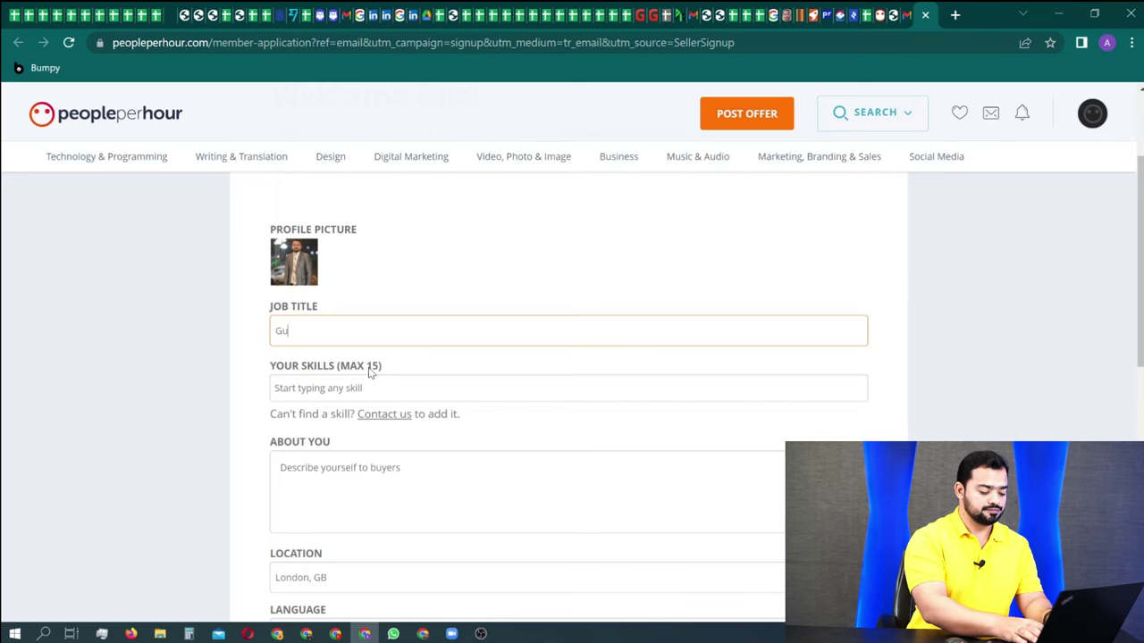
pyautogui.write('est ')
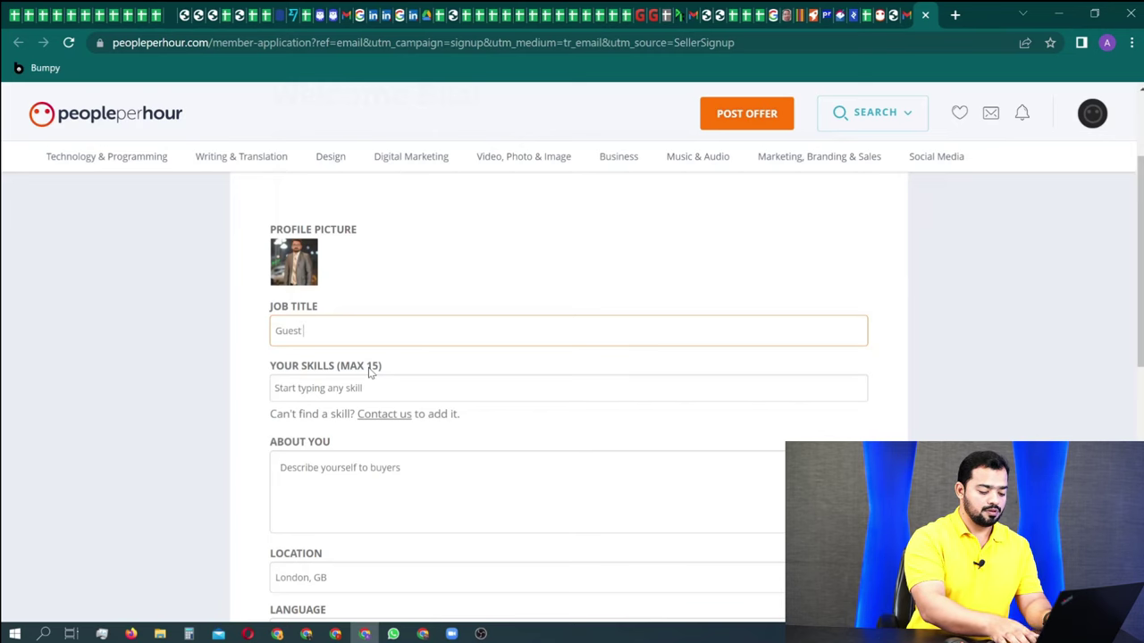
pyautogui.write('Posting')
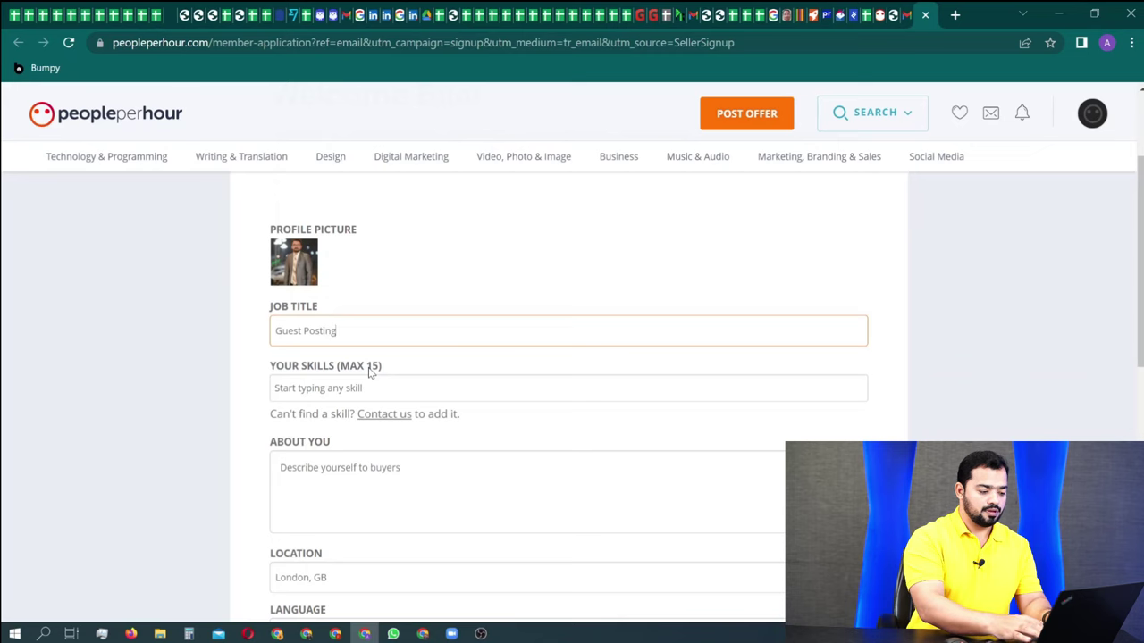
pyautogui.write(' Expert')
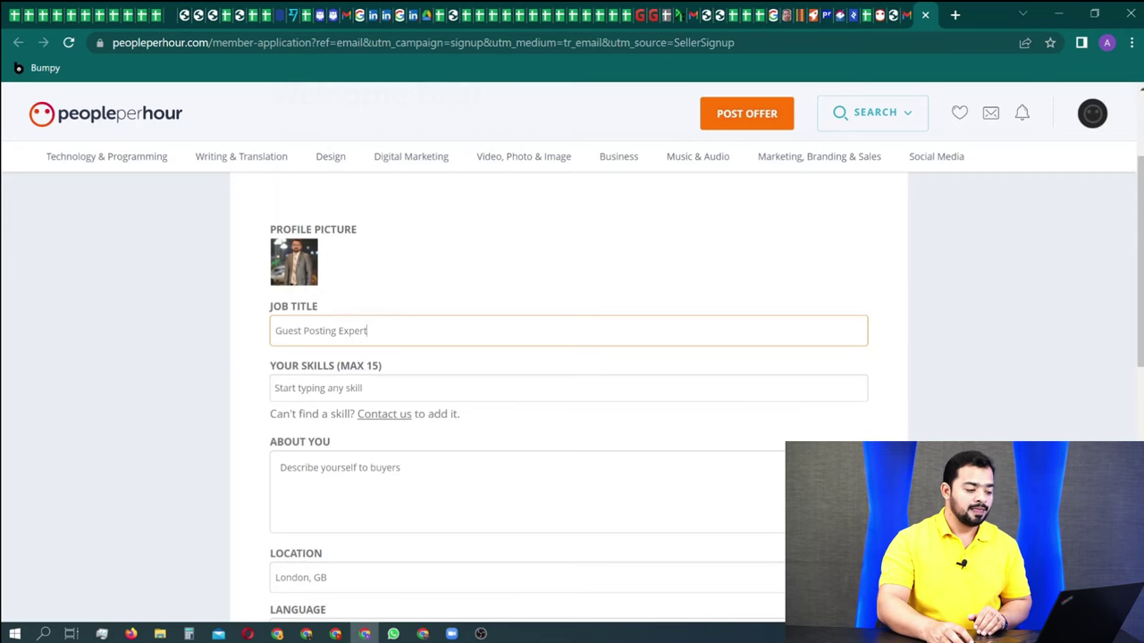
# Add the skills guest blogging, guest posting, link building and search engine optimization backlinks (seo backlinks).
pyautogui.click(310, 391)
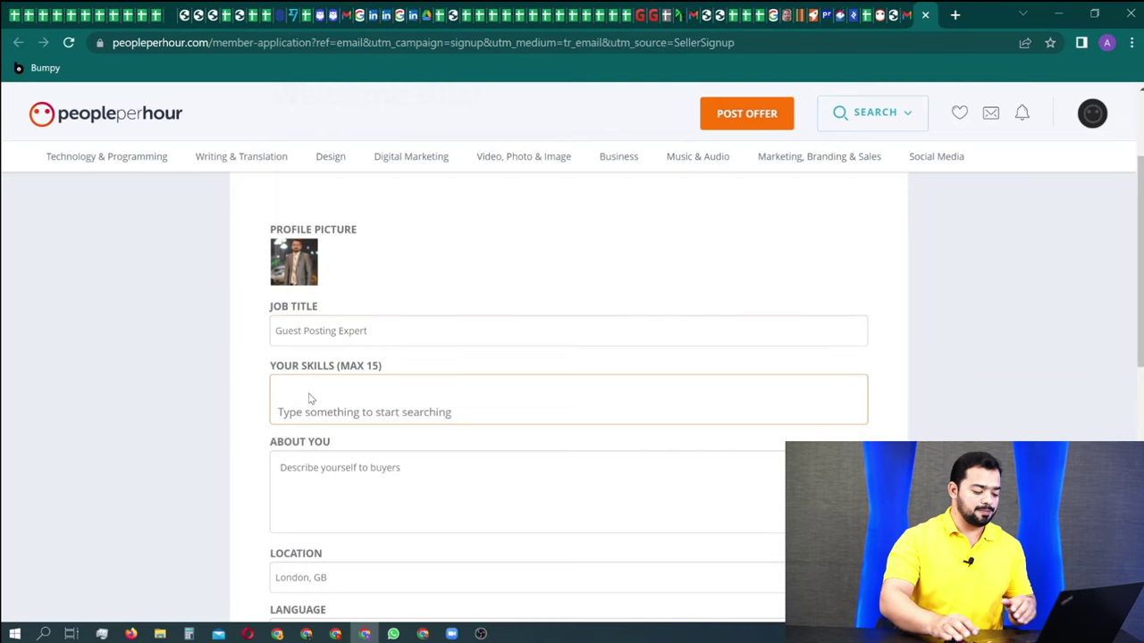
pyautogui.write('gues')
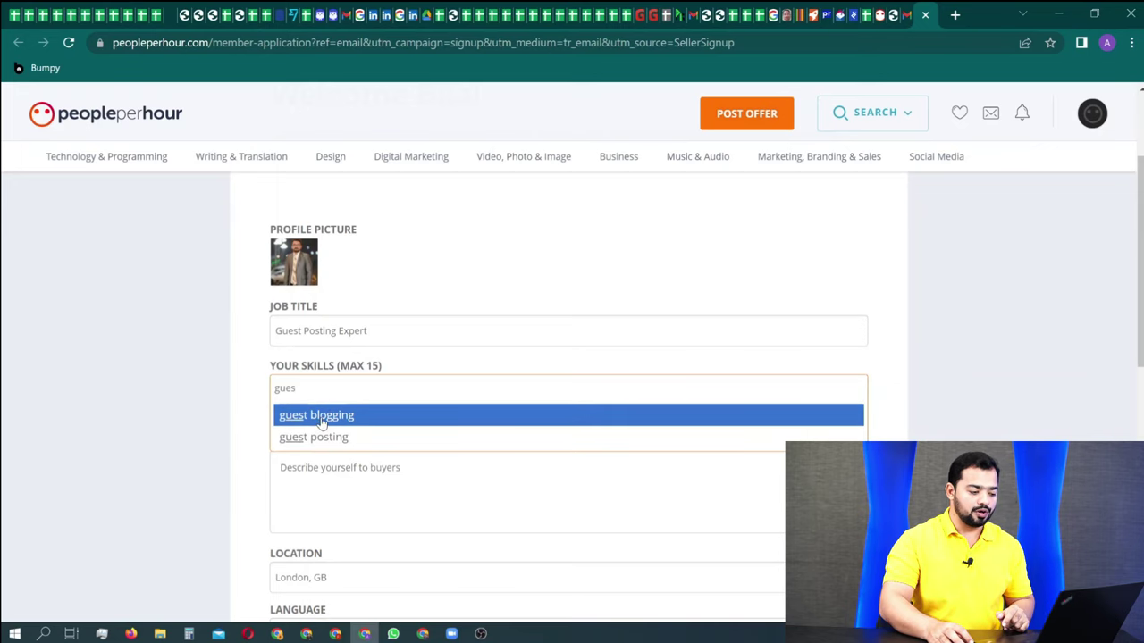
pyautogui.click(320, 418)
pyautogui.write('gues')
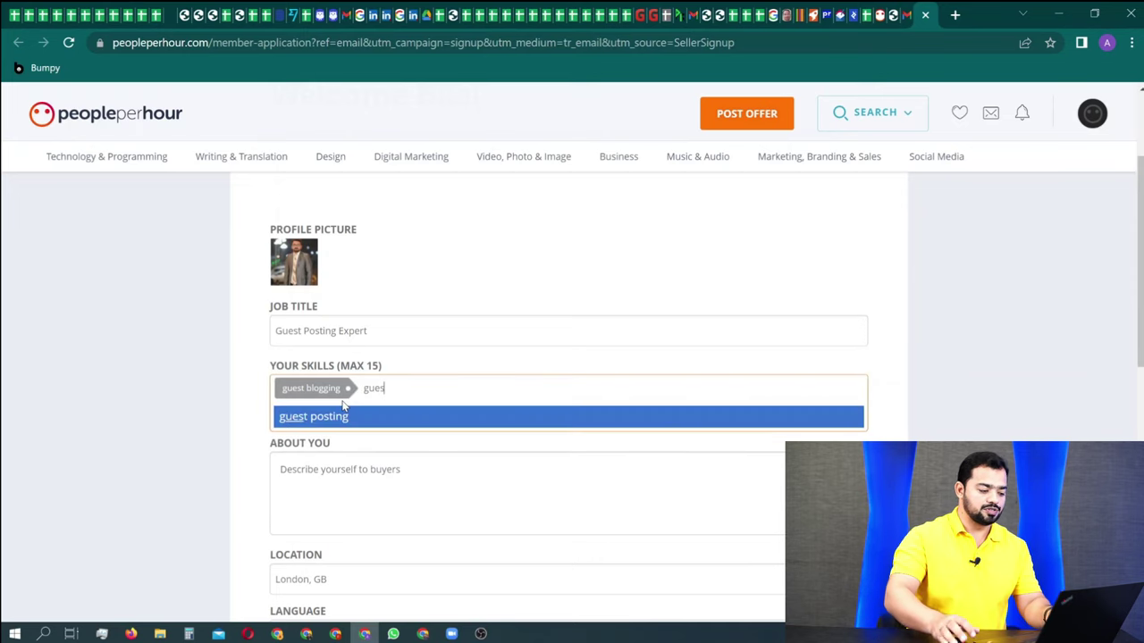
pyautogui.click(332, 421)
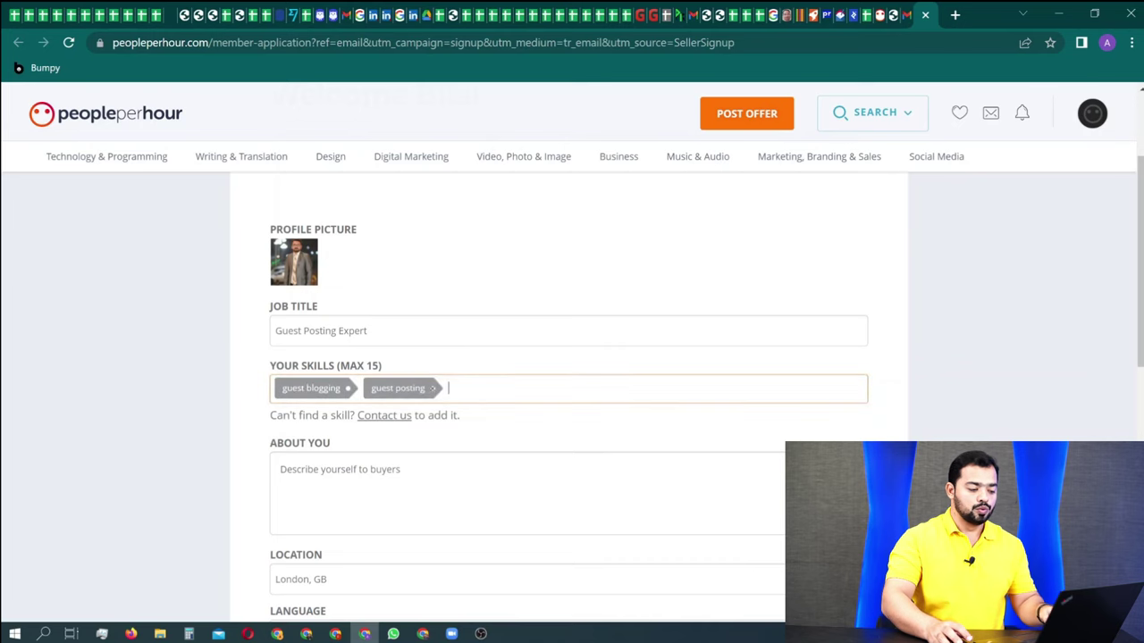
pyautogui.write('link')
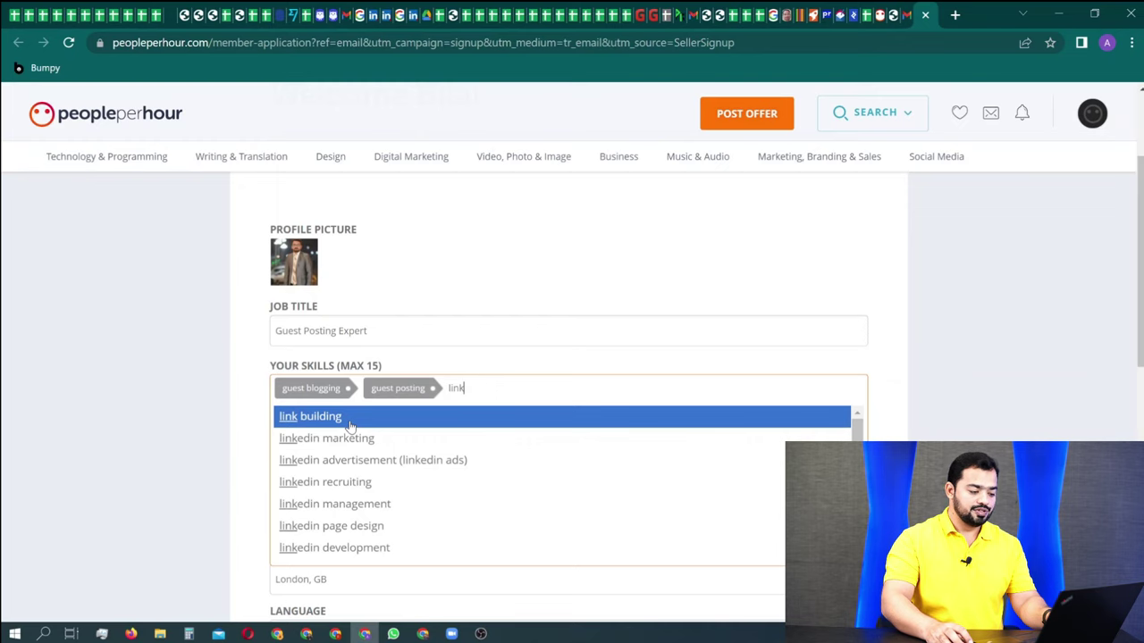
pyautogui.click(351, 427)
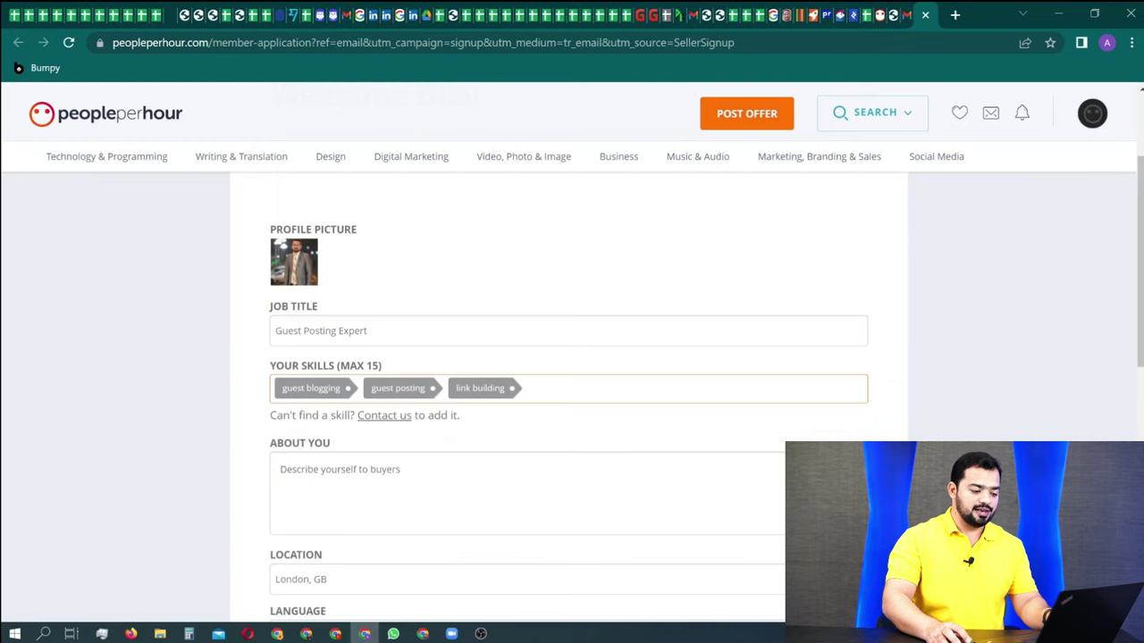
pyautogui.write('bac')
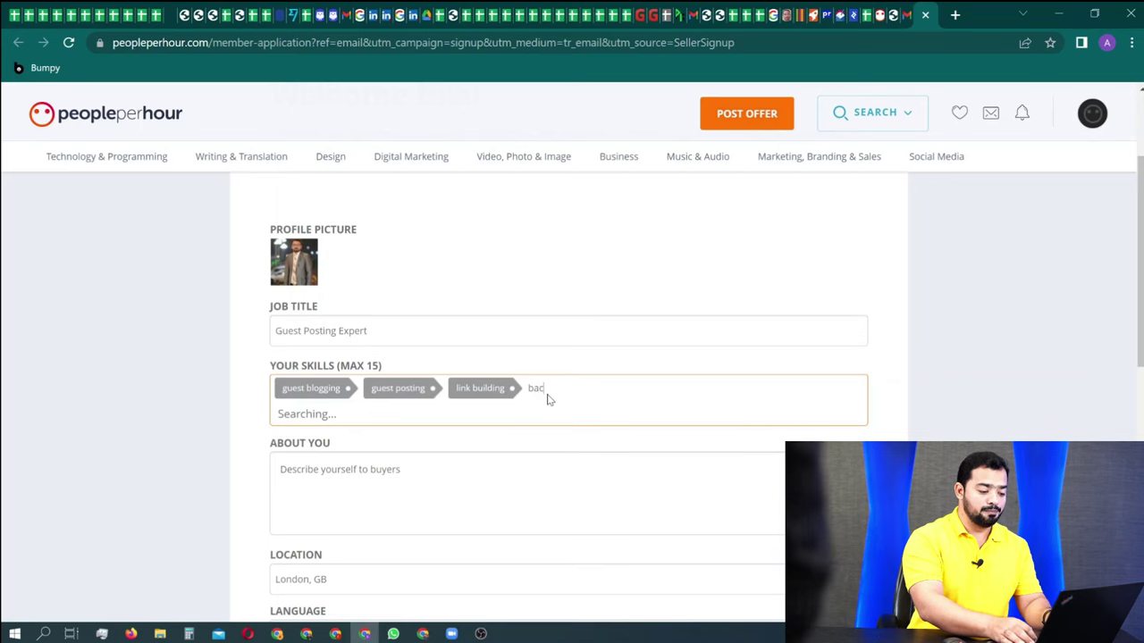
pyautogui.write('kl')
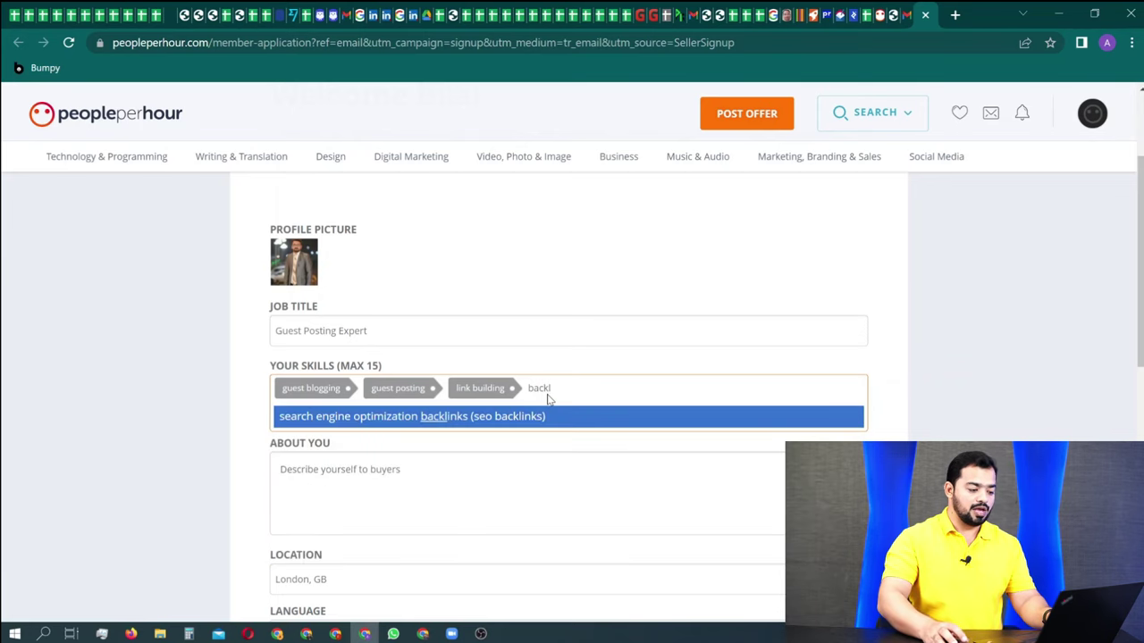
pyautogui.click(455, 424)
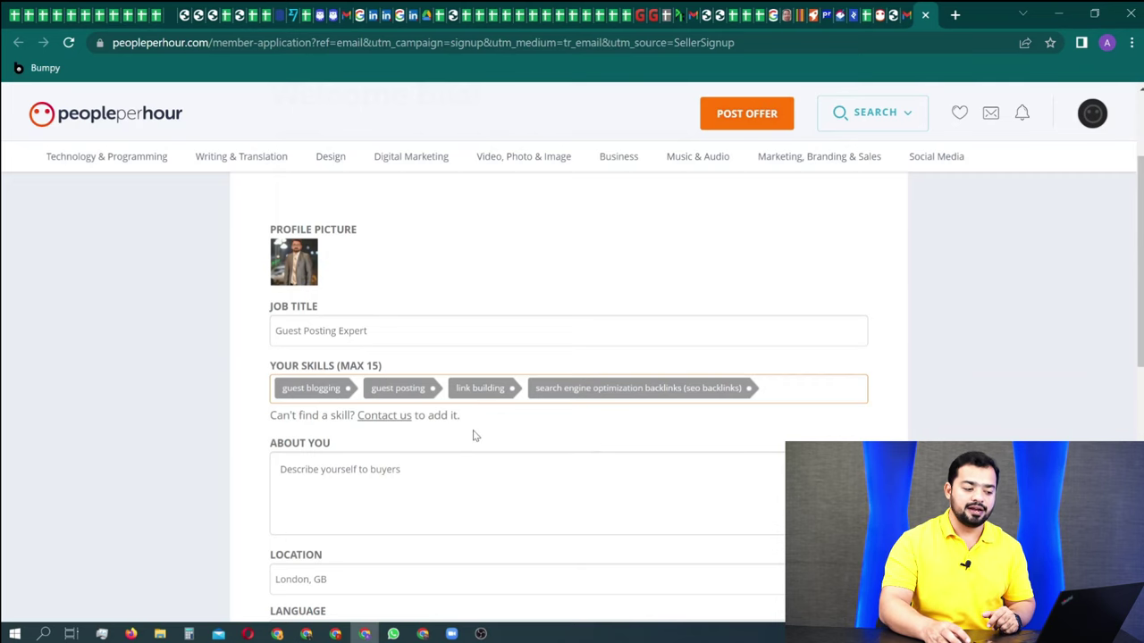
pyautogui.scroll(-1, 471, 454)
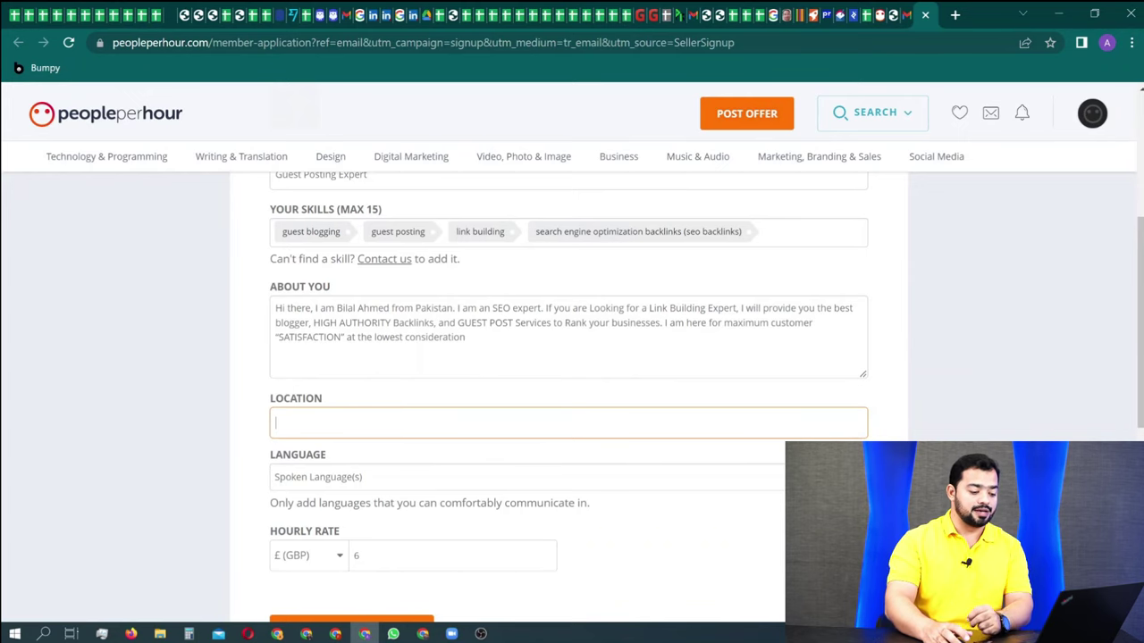
pyautogui.write('pakis')
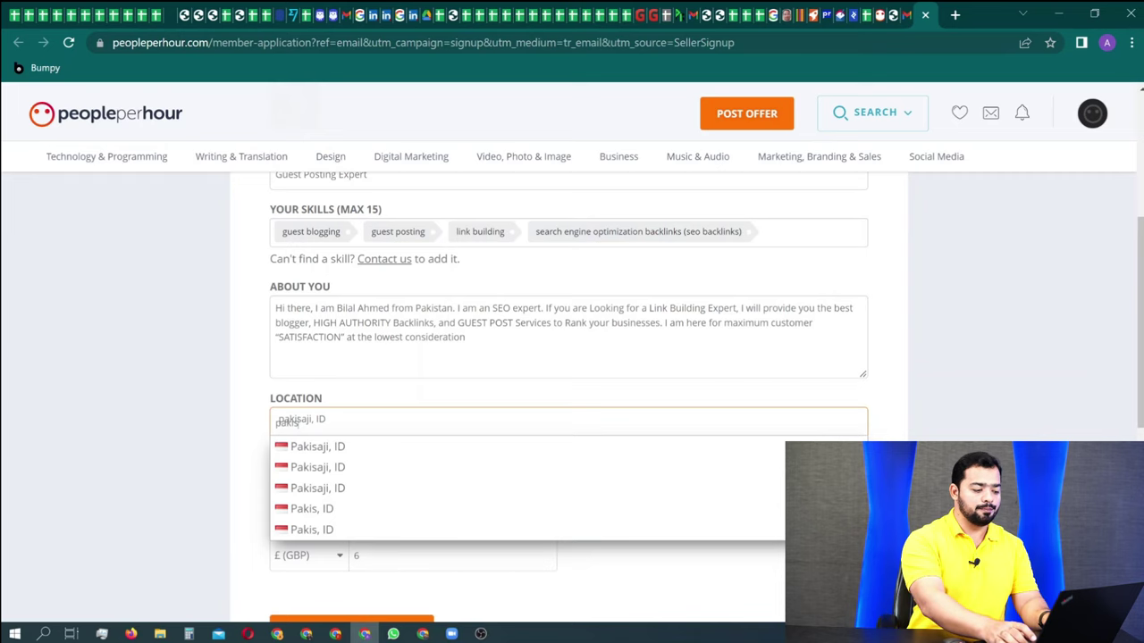
pyautogui.press('BackSpace')
pyautogui.press('BackSpace')
pyautogui.press('BackSpace')
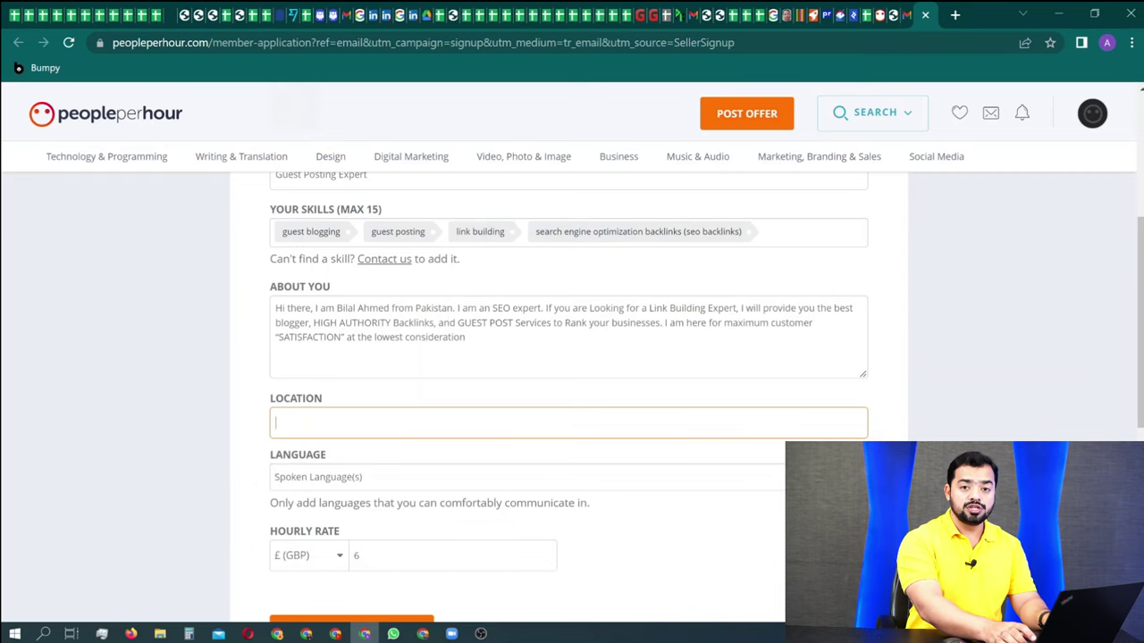
# Set the profile location to Lahore, PK by searching for "lahore".
pyautogui.write('lahore')
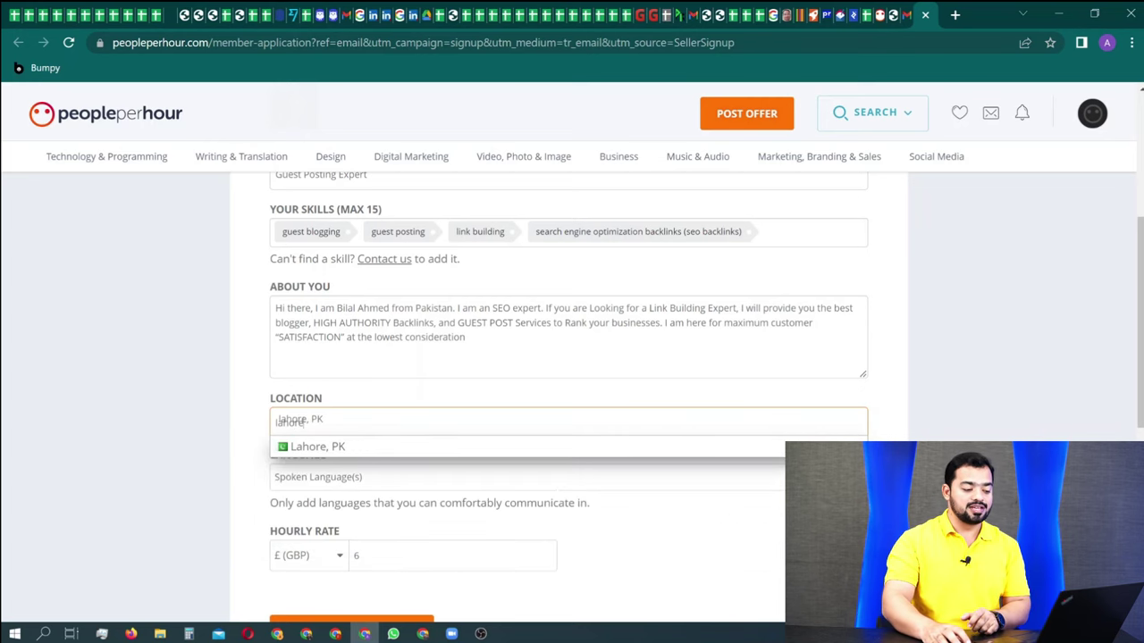
pyautogui.click(322, 451)
# Add English, Urdu and Hindi as the spoken languages in the freelancer application.
pyautogui.scroll(-1, 337, 420)
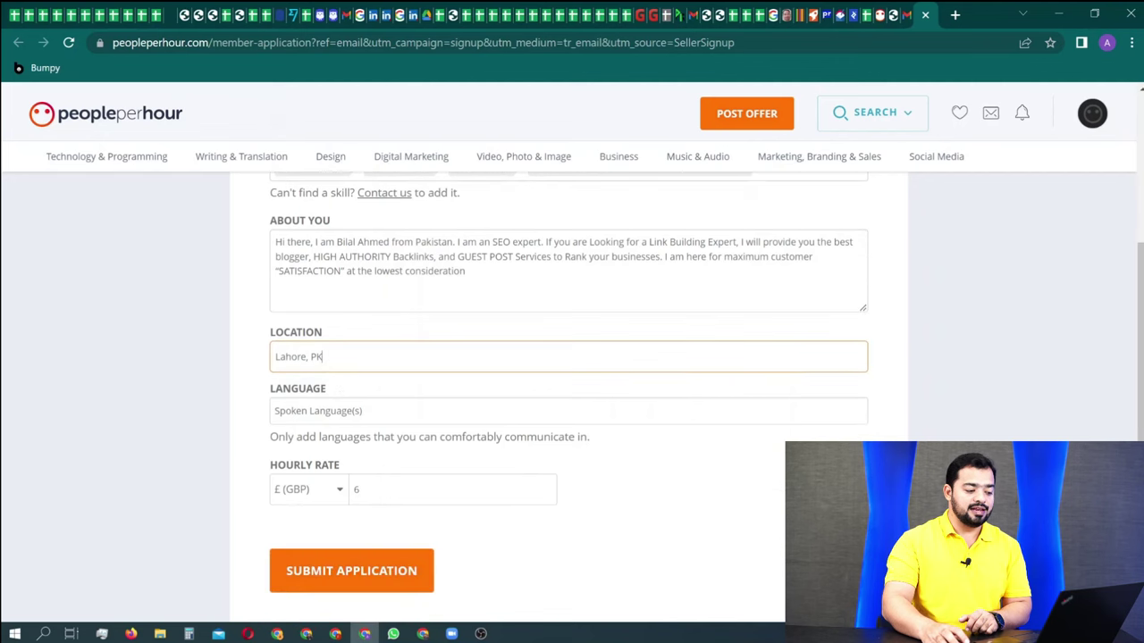
pyautogui.click(343, 400)
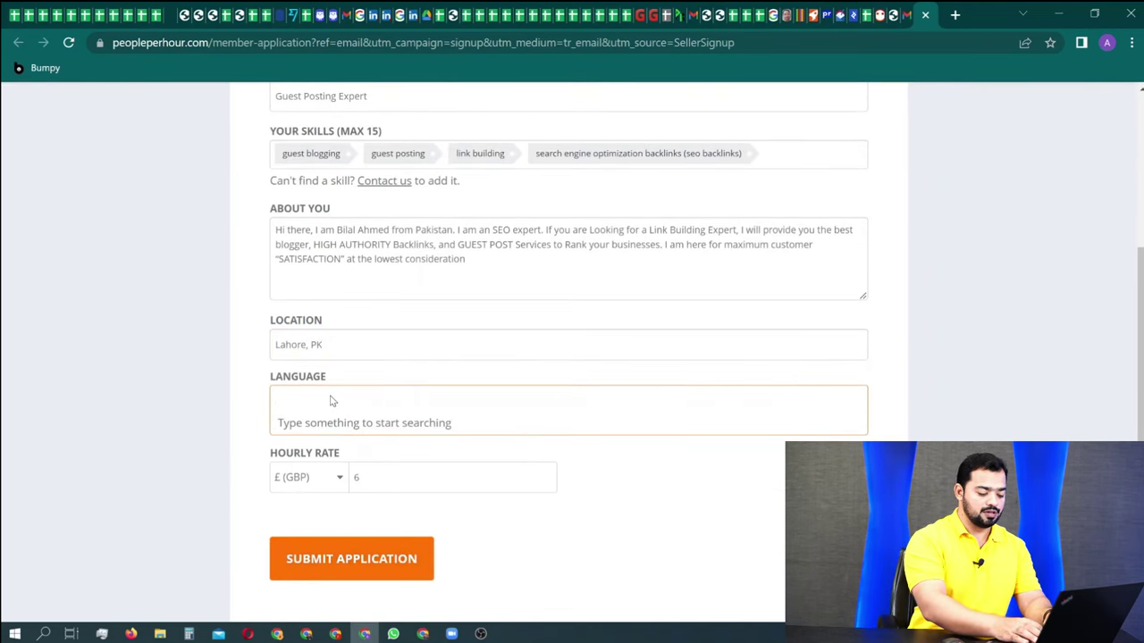
pyautogui.write('eng')
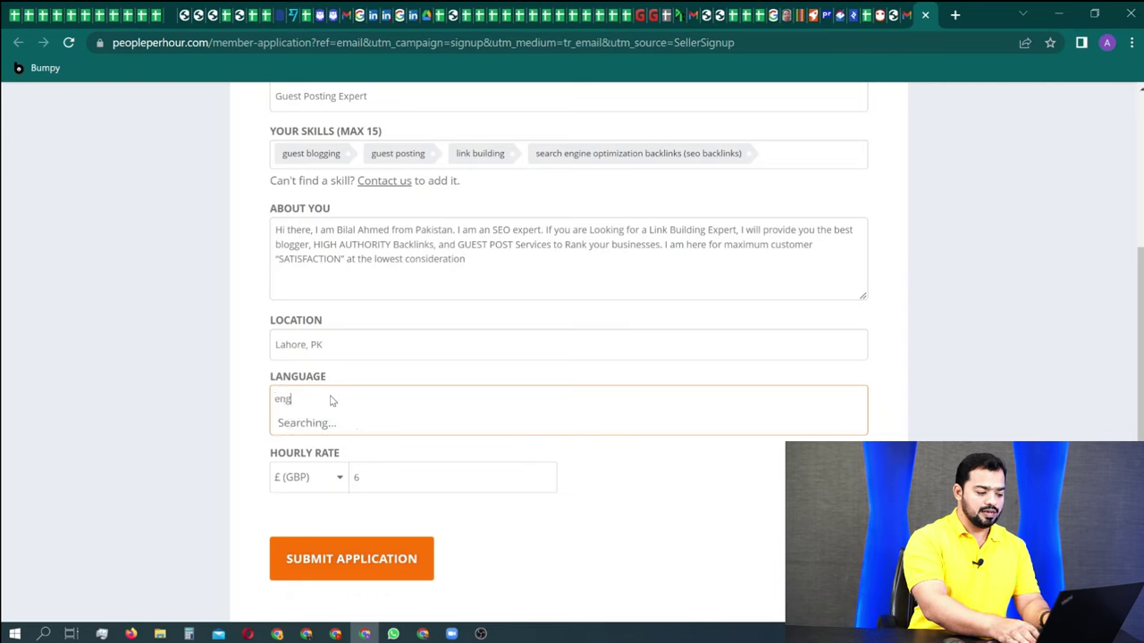
pyautogui.write('lis')
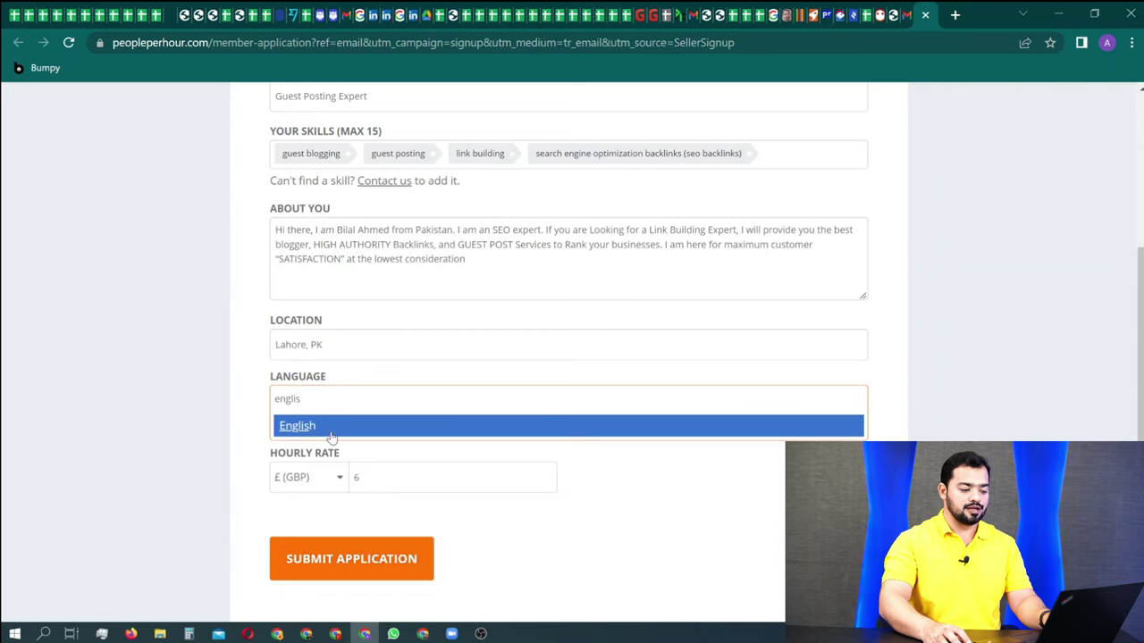
pyautogui.click(308, 428)
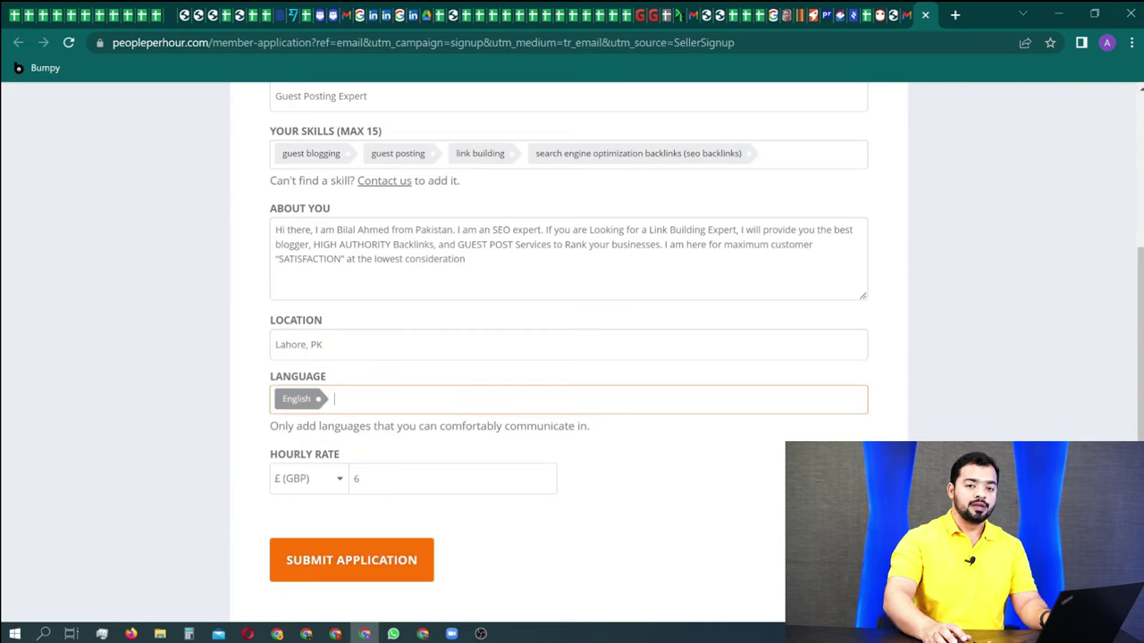
pyautogui.write('urd')
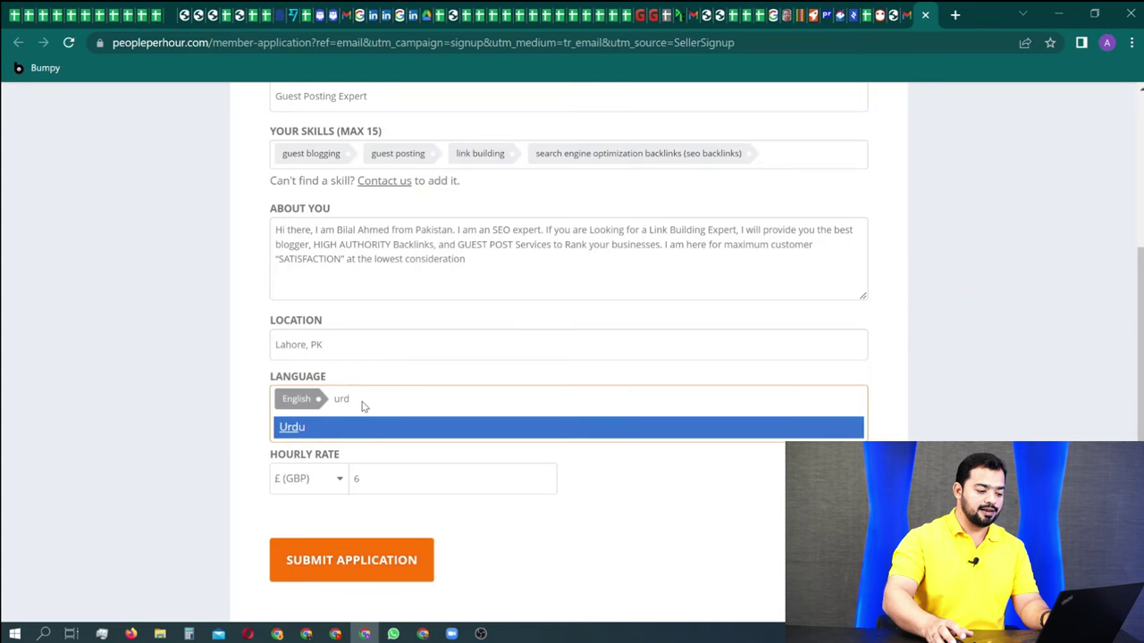
pyautogui.click(291, 427)
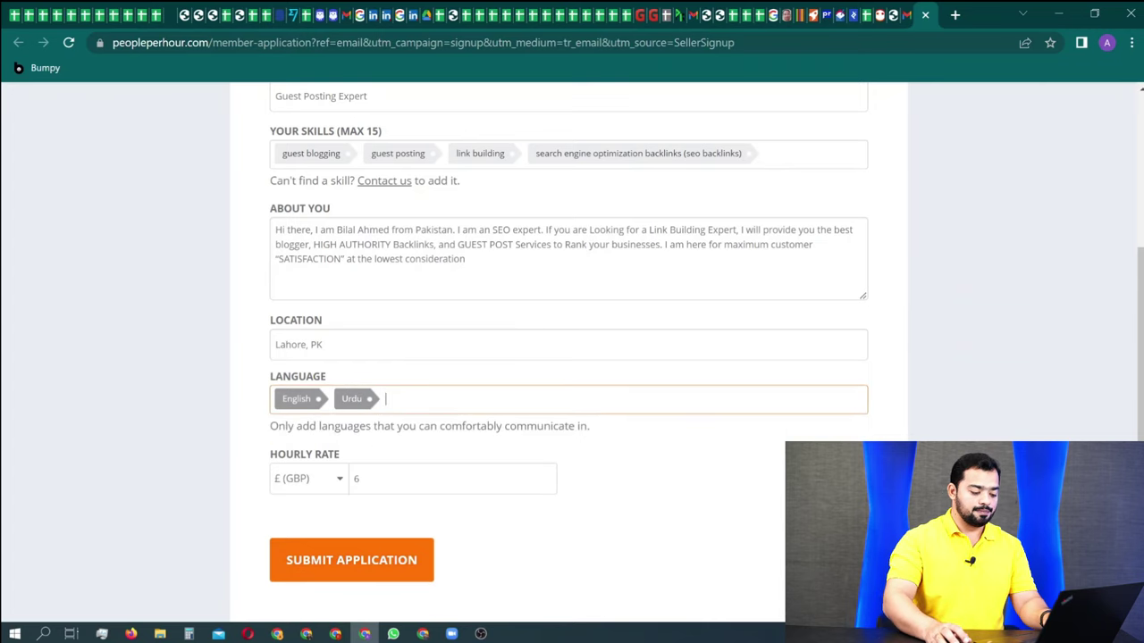
pyautogui.write('hind')
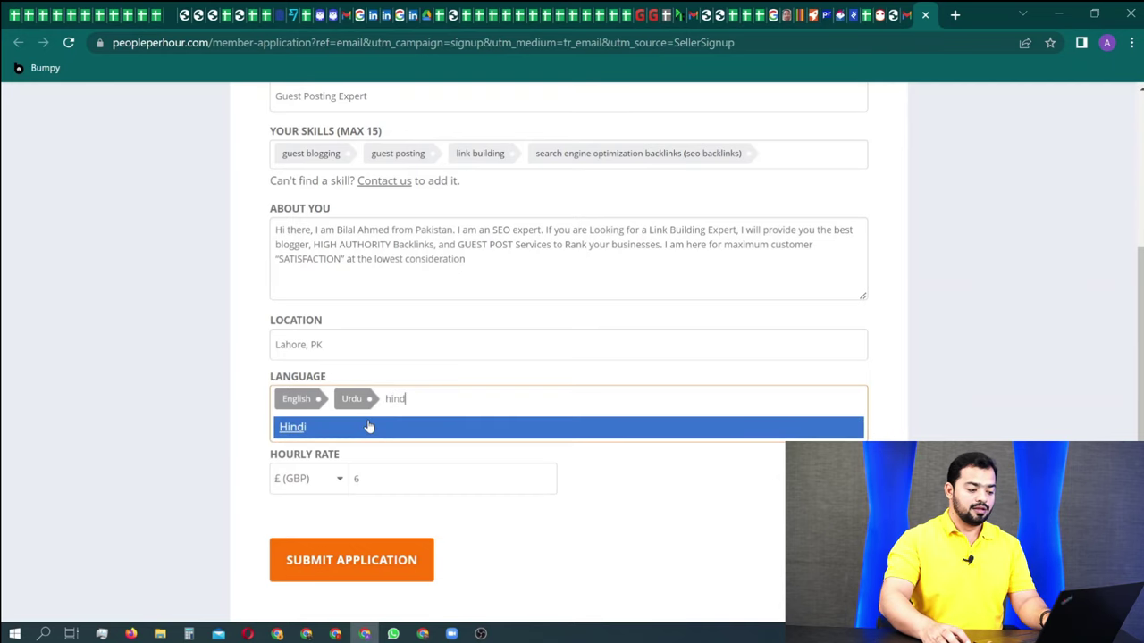
pyautogui.click(316, 434)
# Try to add a further spoken language by searching for "punjab", and clear the search text.
pyautogui.write('p')
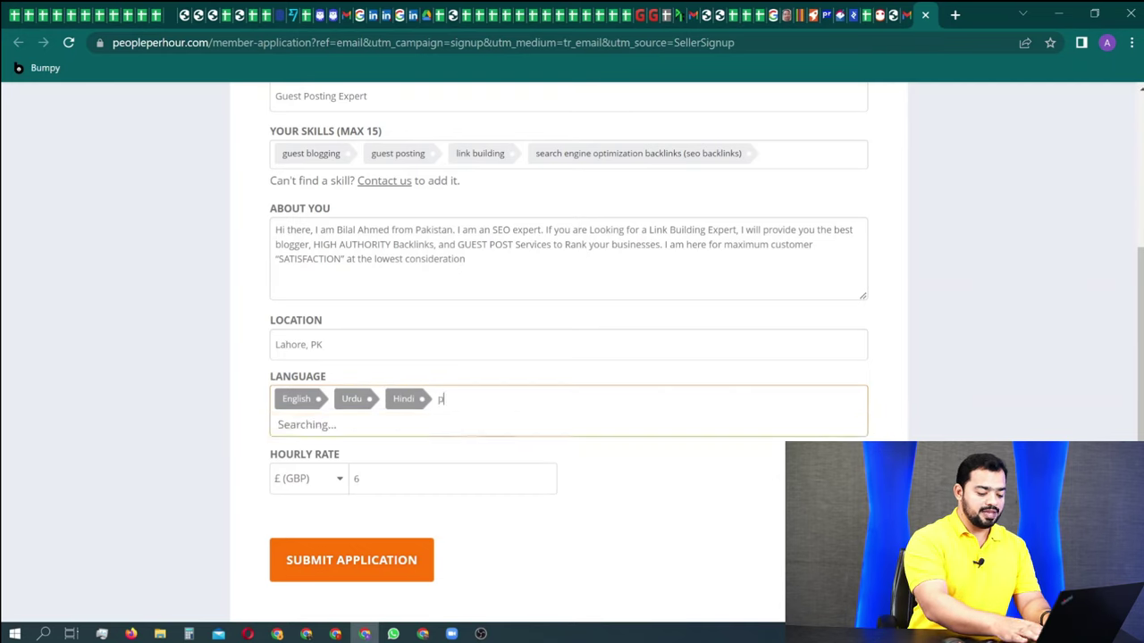
pyautogui.write('unjab')
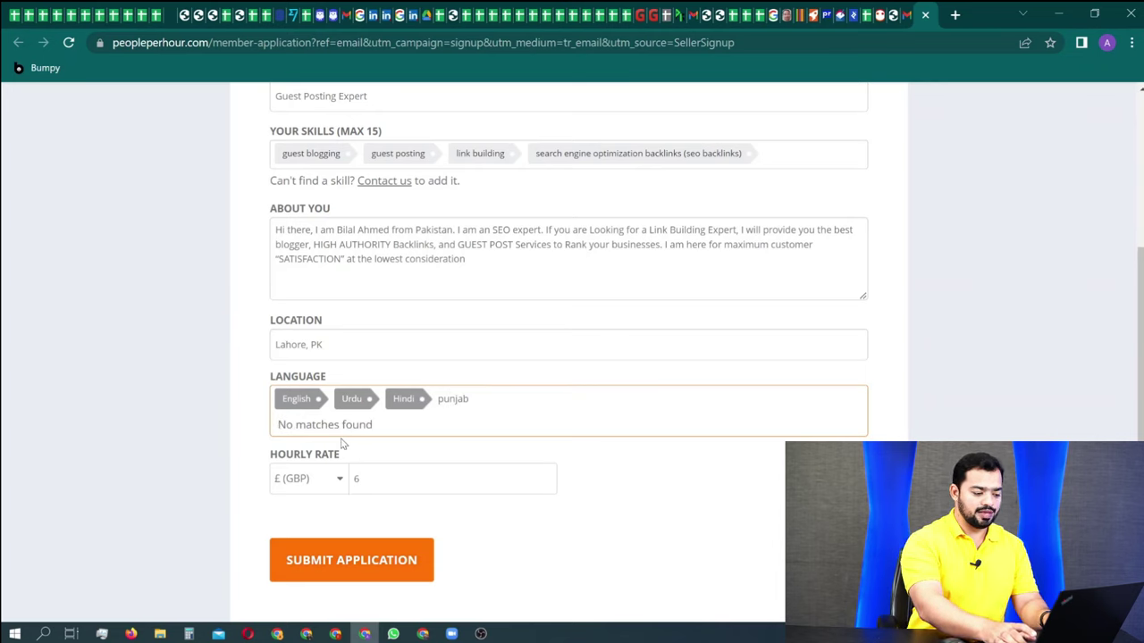
pyautogui.press('BackSpace')
pyautogui.press('BackSpace')
pyautogui.press('BackSpace')
pyautogui.press('BackSpace')
pyautogui.press('BackSpace')
pyautogui.press('BackSpace')
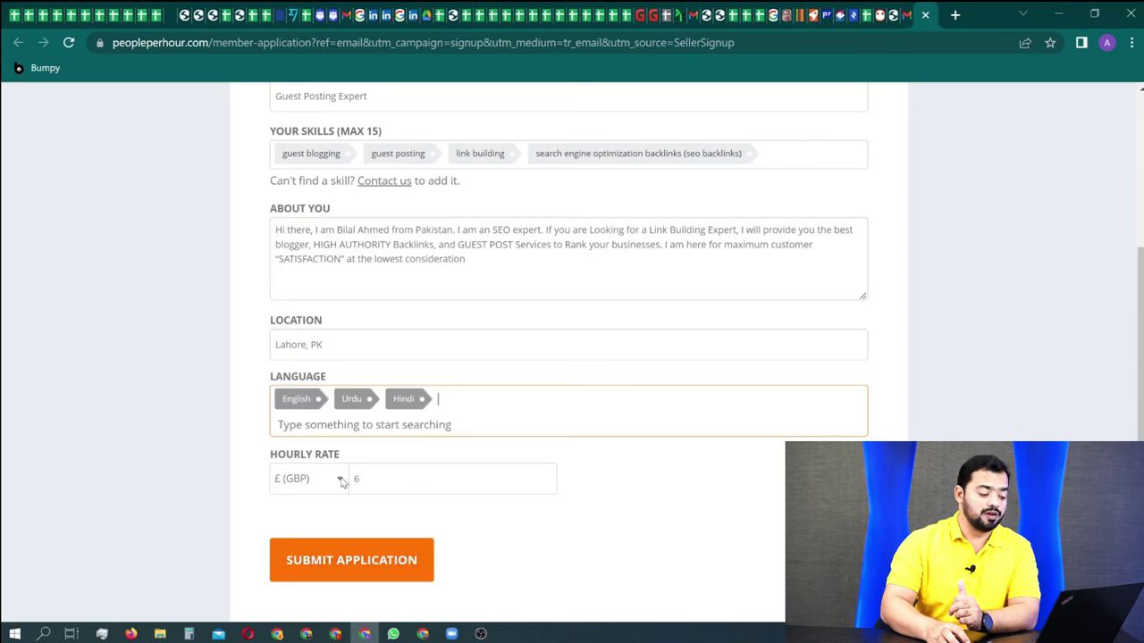
# Set the hourly rate to 20 with $ (USD) as the currency.
pyautogui.click(341, 482)
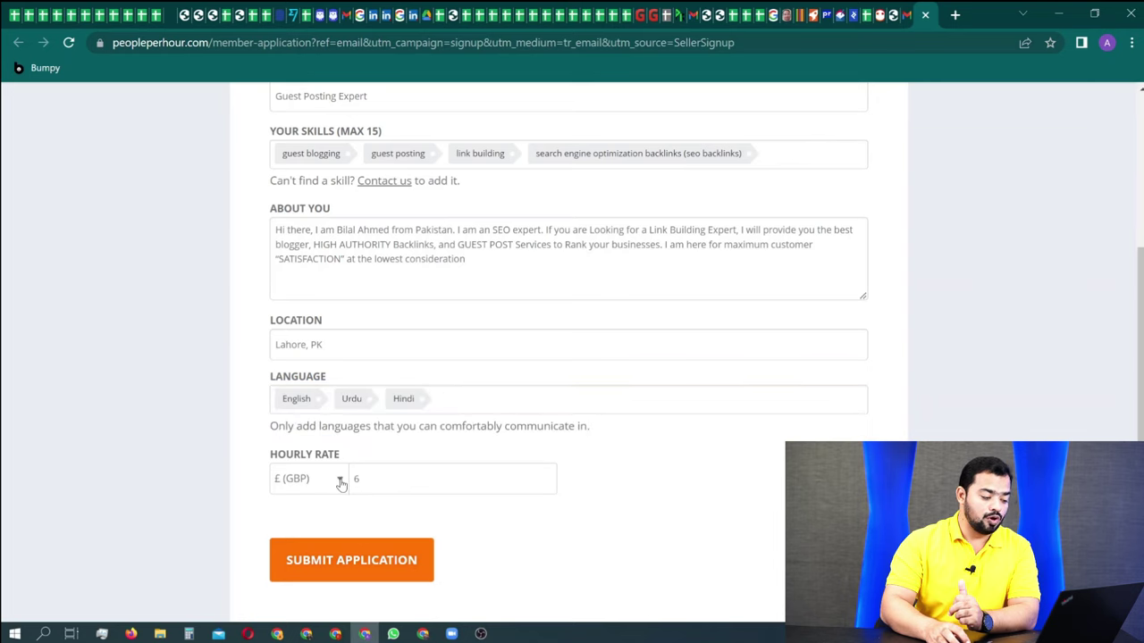
pyautogui.click(341, 482)
pyautogui.click(297, 508)
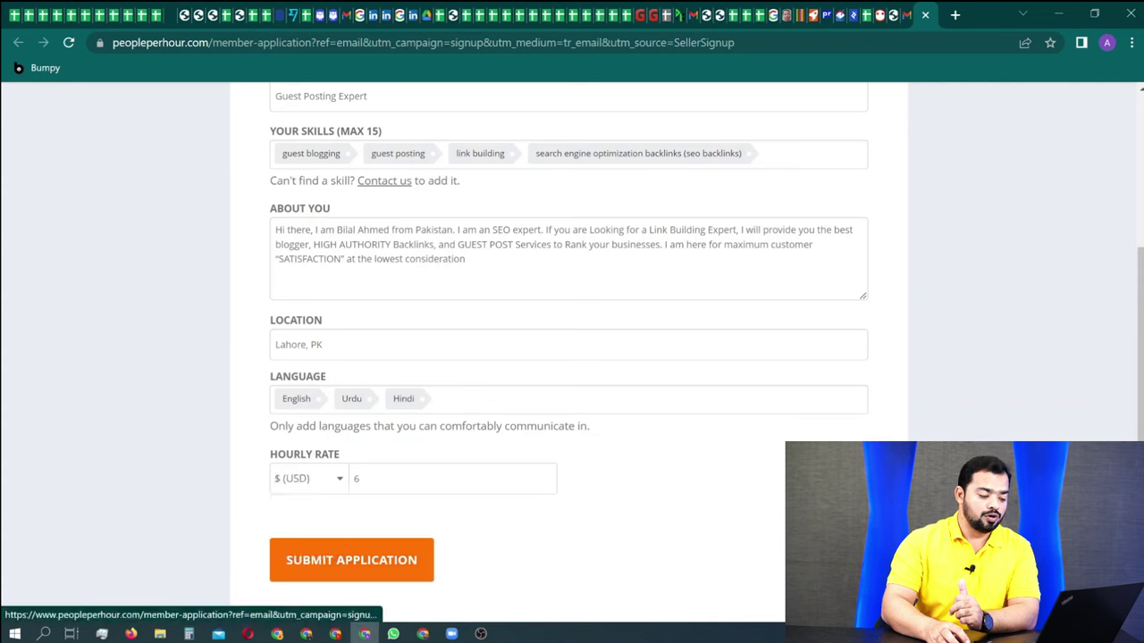
pyautogui.press('BackSpace')
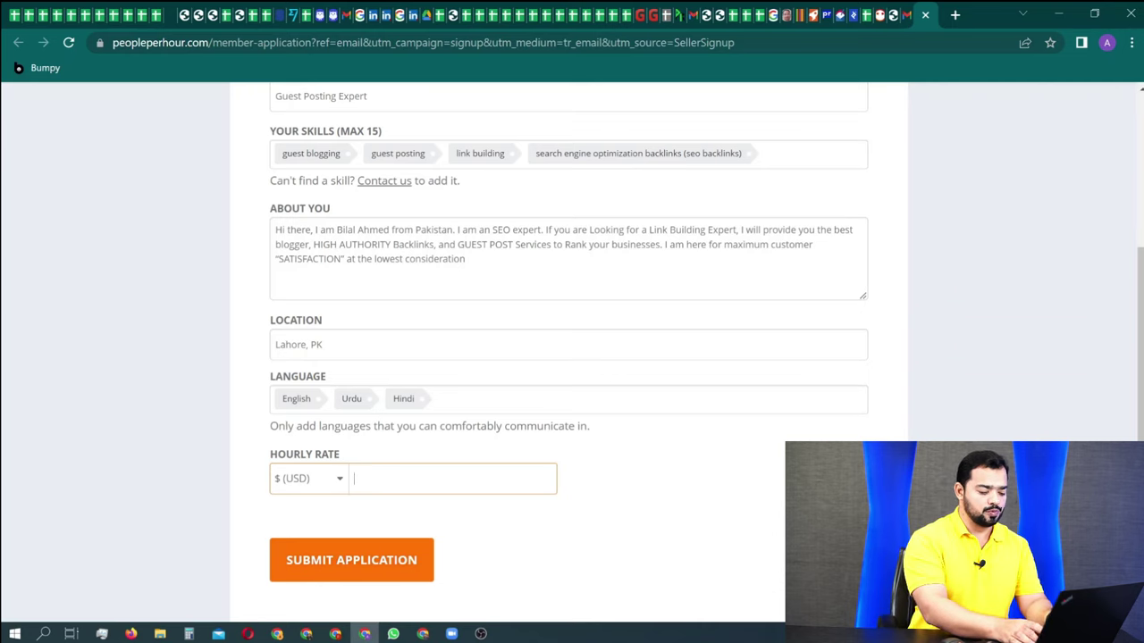
pyautogui.write('20')
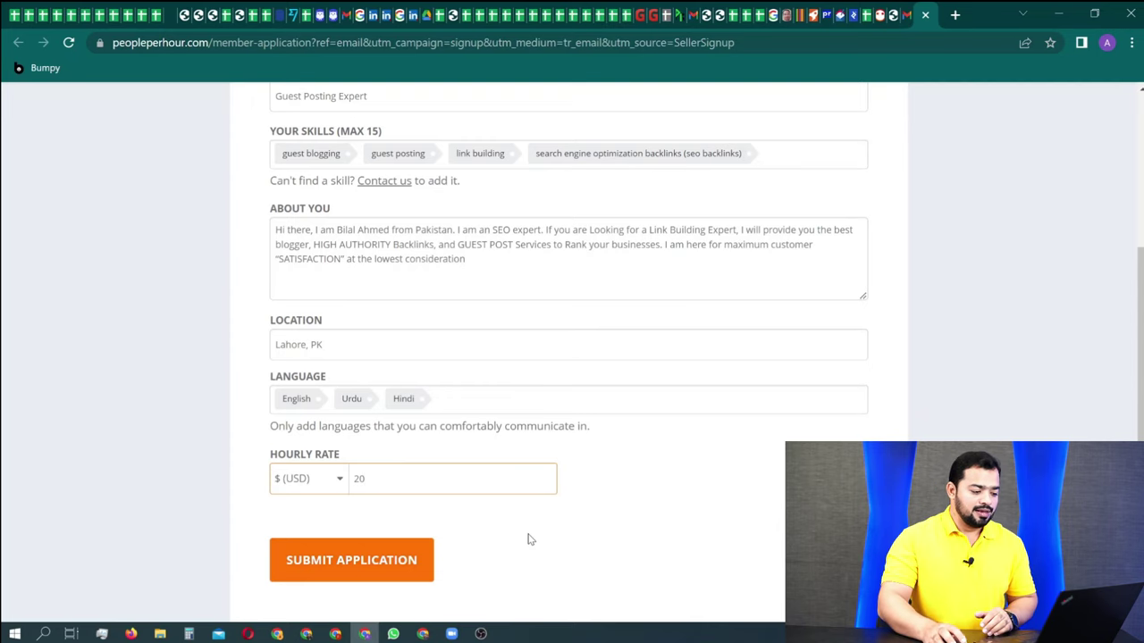
# Review the completed form from the profile picture to the hourly rate and submit the application.
pyautogui.scroll(-1, 461, 540)
pyautogui.scroll(-1, 402, 510)
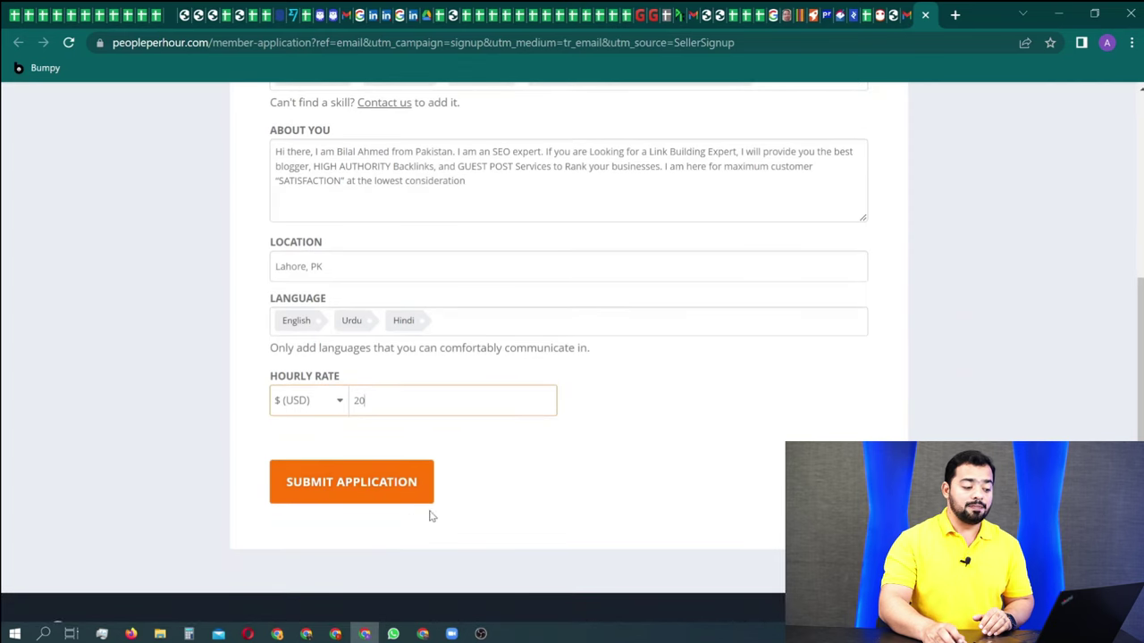
pyautogui.scroll(2, 503, 470)
pyautogui.scroll(4, 582, 503)
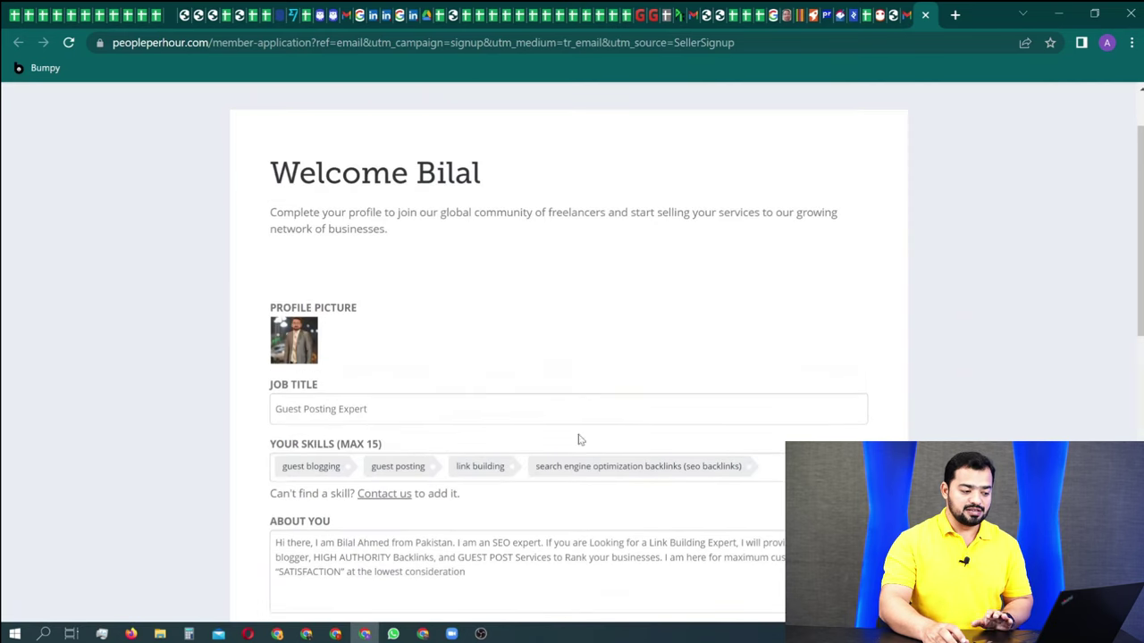
pyautogui.moveTo(308, 353)
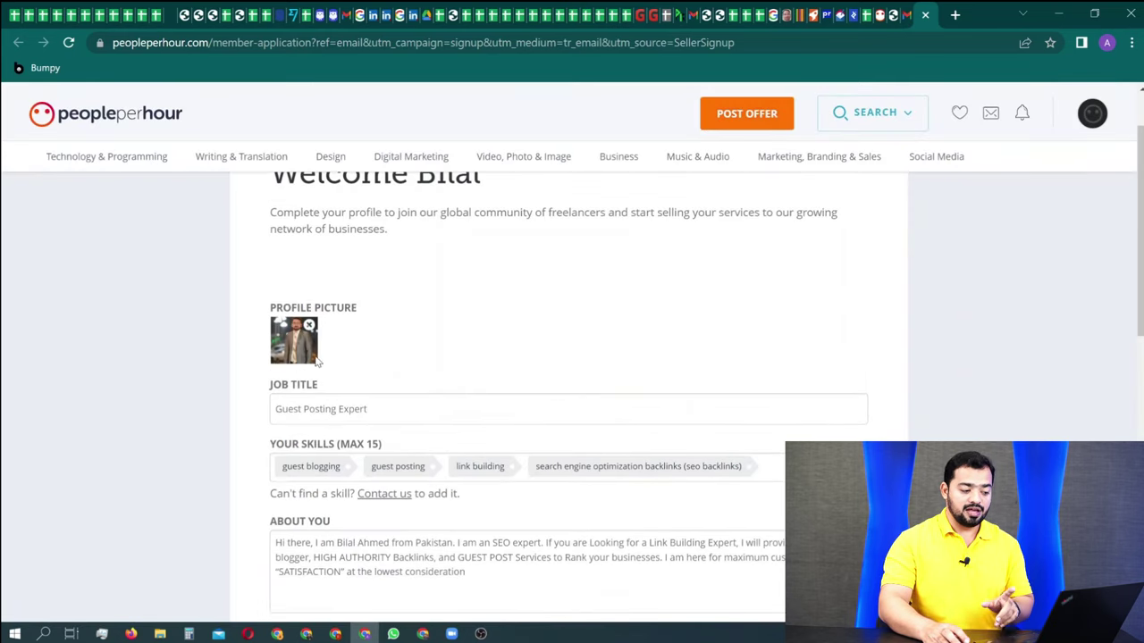
pyautogui.scroll(-5, 321, 402)
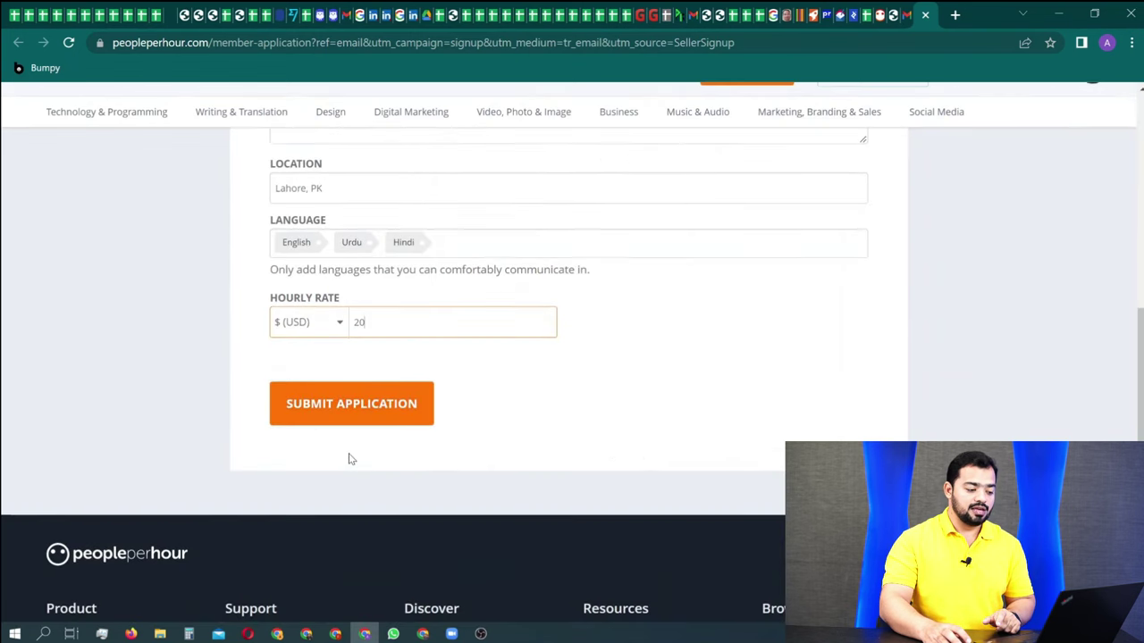
pyautogui.click(352, 420)
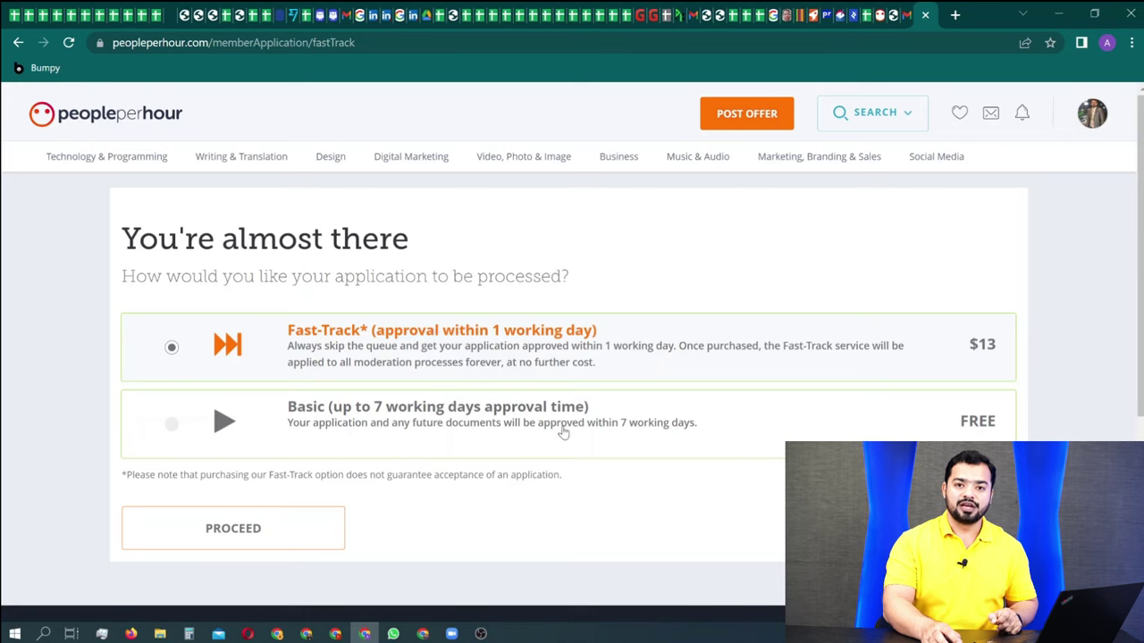
# Choose the free Basic processing option with up to 7 working days approval time.
pyautogui.click(172, 427)
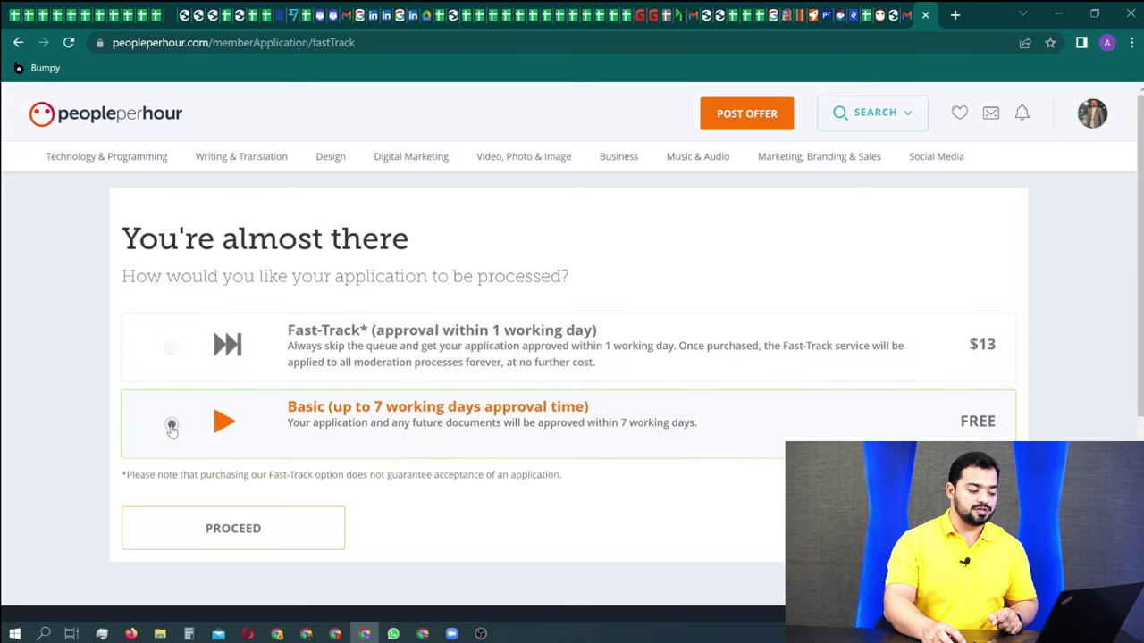